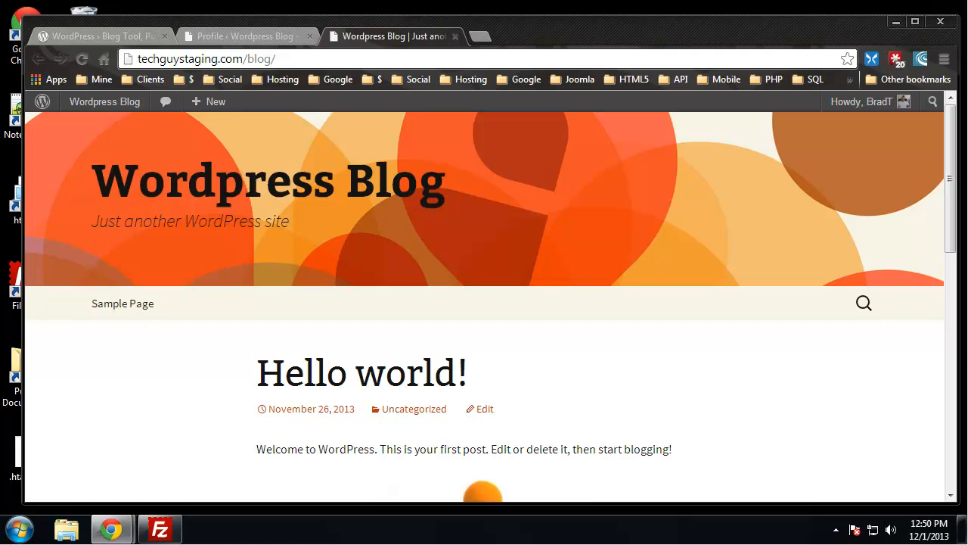
# - Save the orange figure image from the Hello world! post to the desktop, and locate the saved file there
pyautogui.scroll(-1, 138, 376)
pyautogui.scroll(-3, 138, 374)
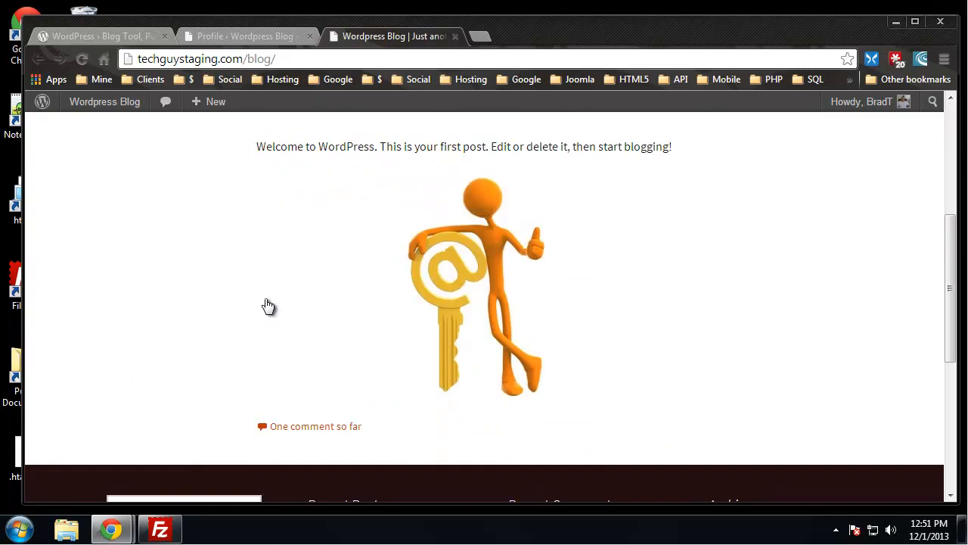
pyautogui.rightClick(451, 270)
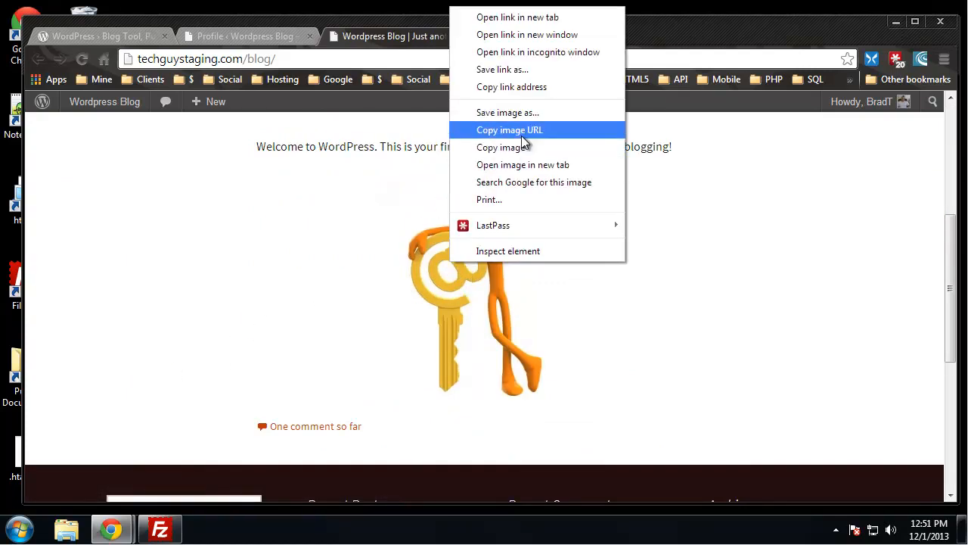
pyautogui.click(557, 113)
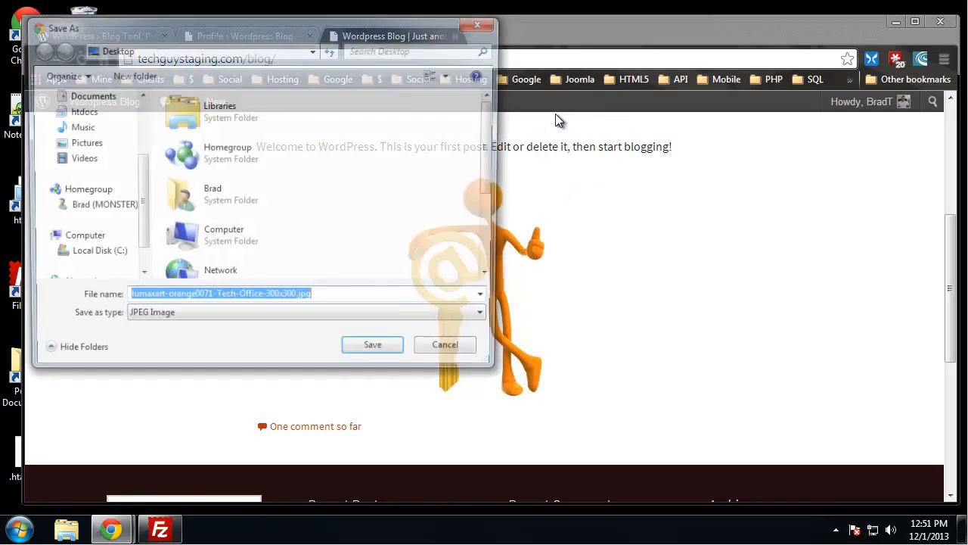
pyautogui.click(376, 353)
pyautogui.click(896, 21)
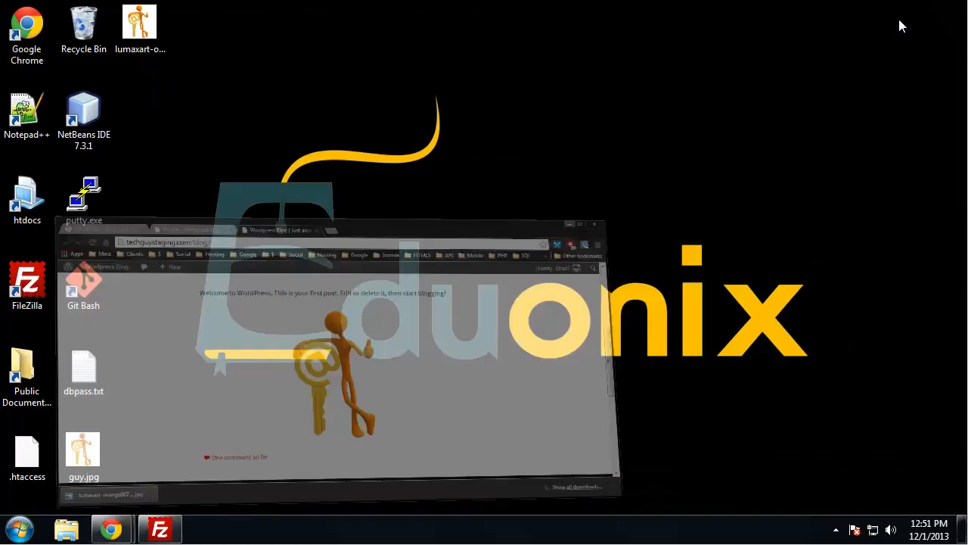
pyautogui.moveTo(141, 44); pyautogui.dragTo(170, 52)
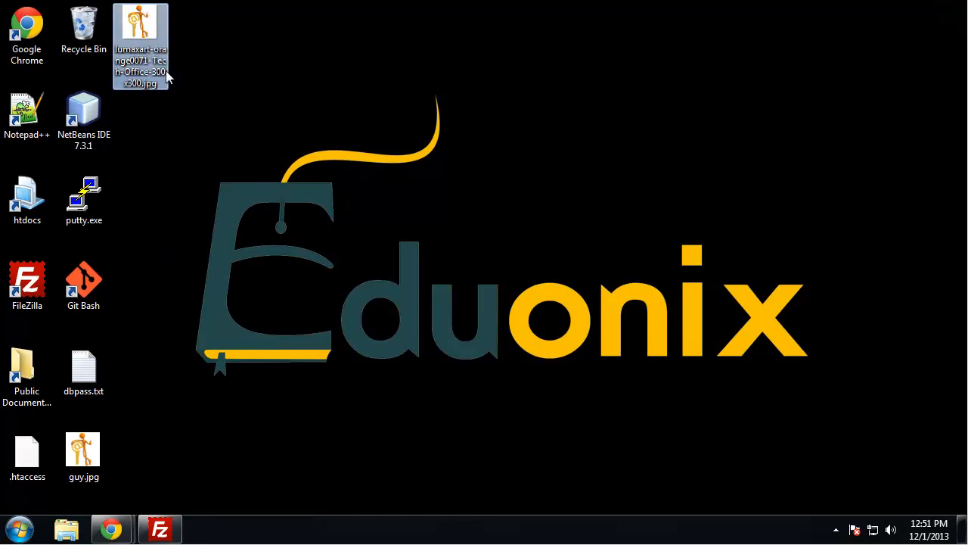
# - Bring back the Chrome window showing the public blog page and close it
pyautogui.click(111, 529)
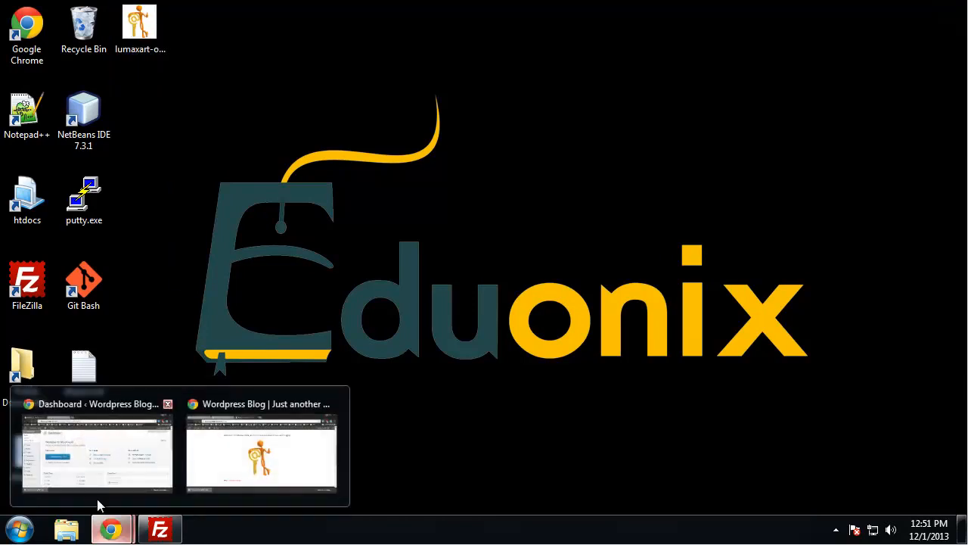
pyautogui.click(239, 444)
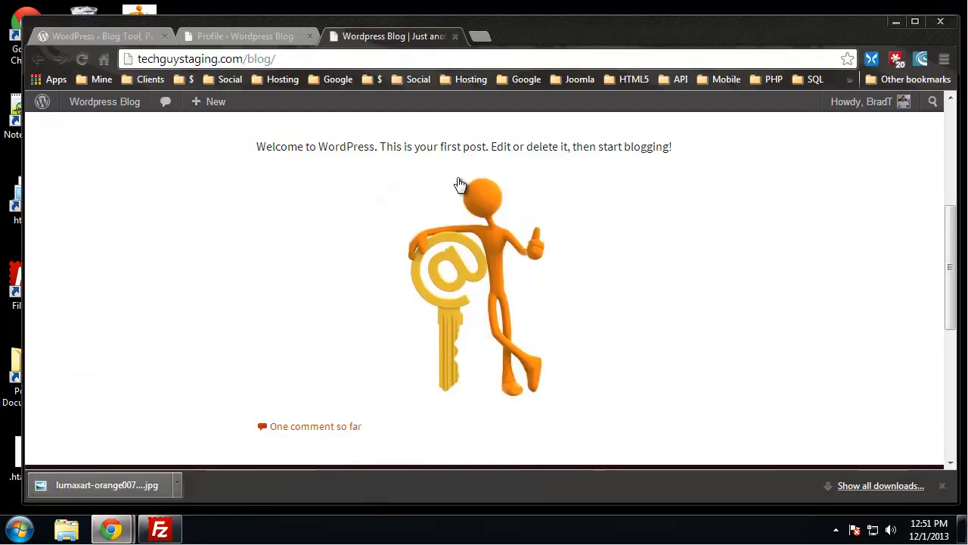
pyautogui.click(938, 20)
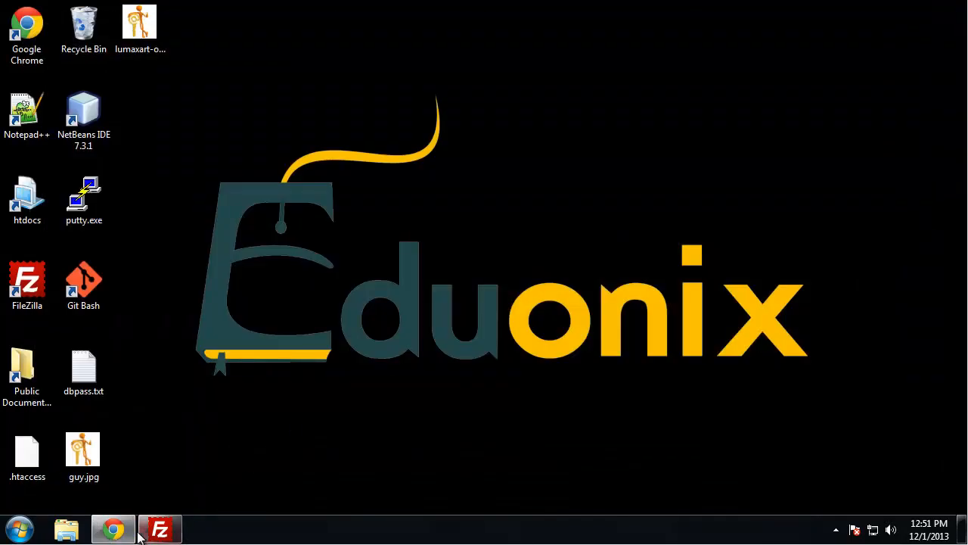
# - In the remaining Chrome window, search Google in a new tab for "no right click images wordpress" and open the No Right Click Images Plugin page
pyautogui.click(125, 531)
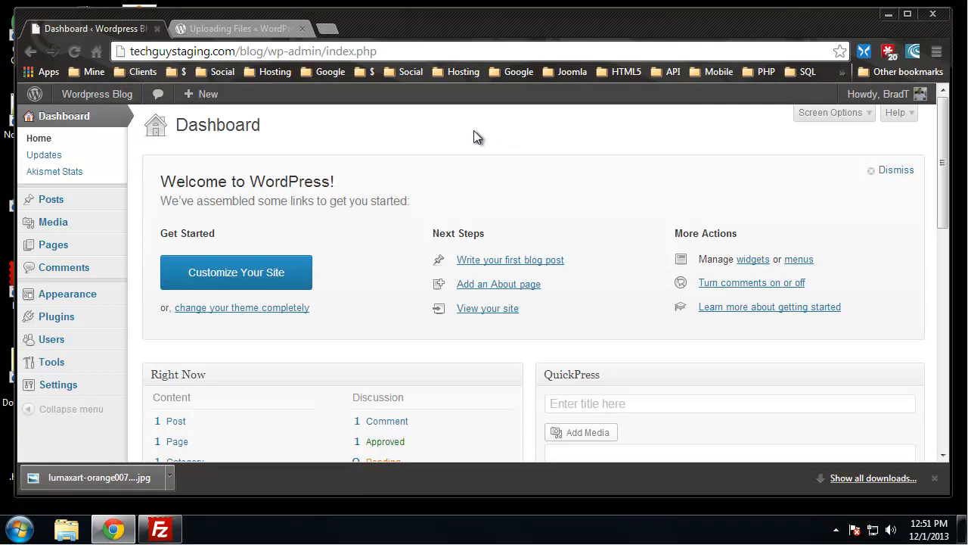
pyautogui.click(212, 28)
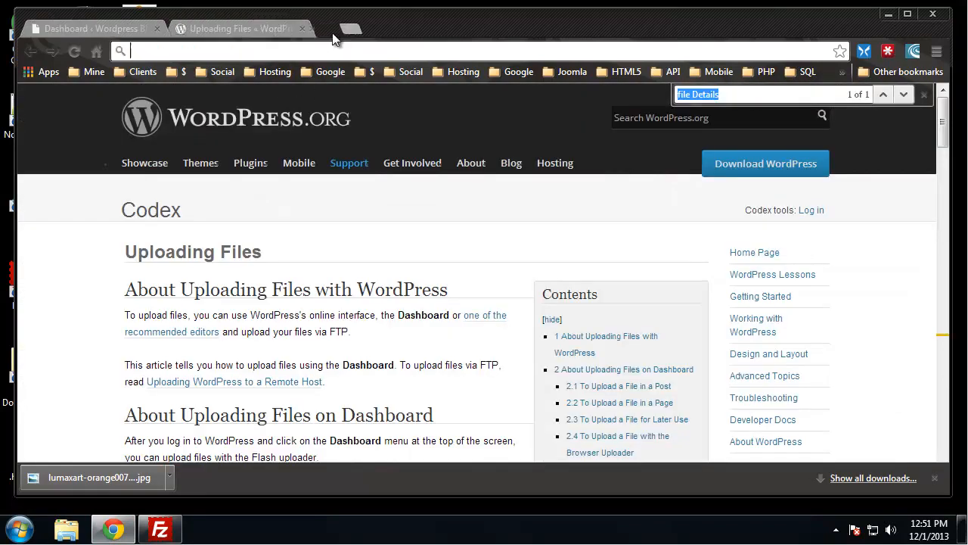
pyautogui.click(328, 28)
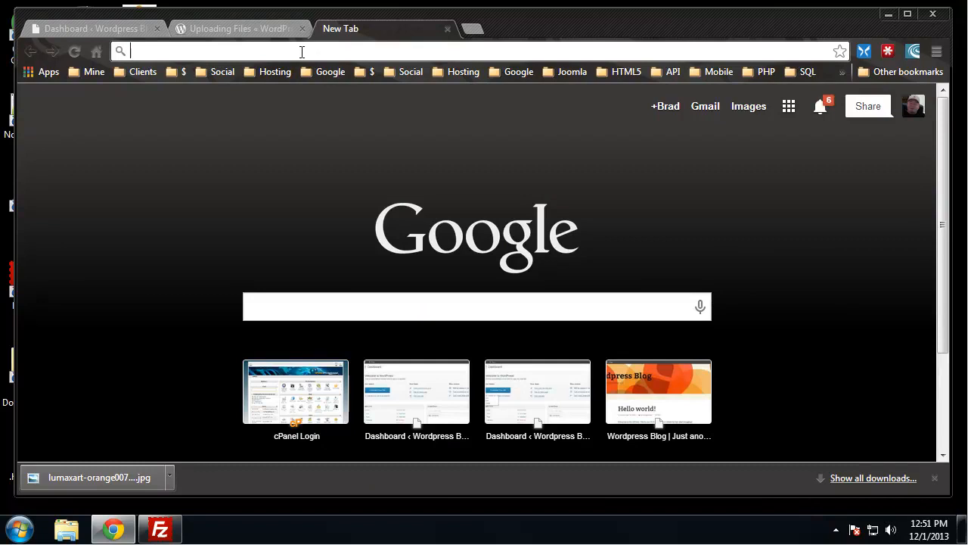
pyautogui.write('no right')
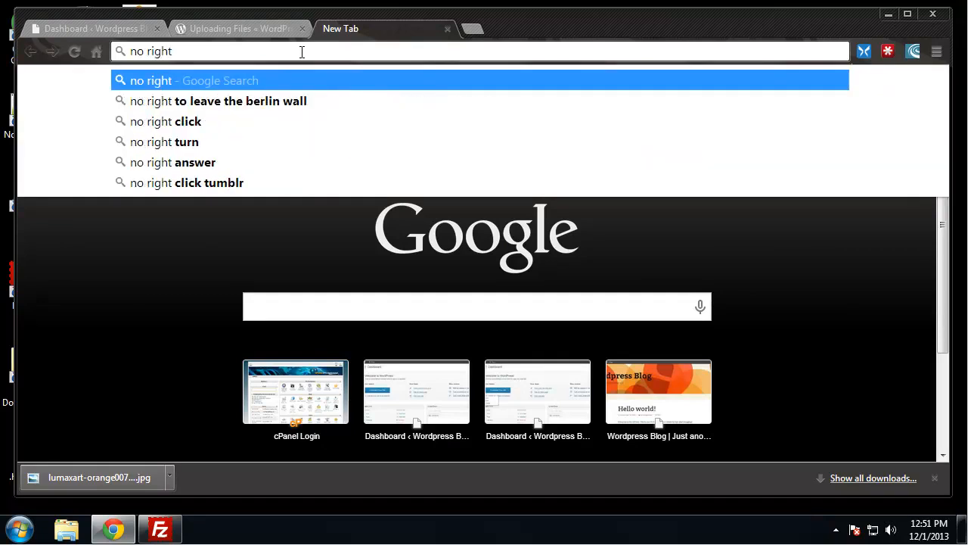
pyautogui.write(' click image')
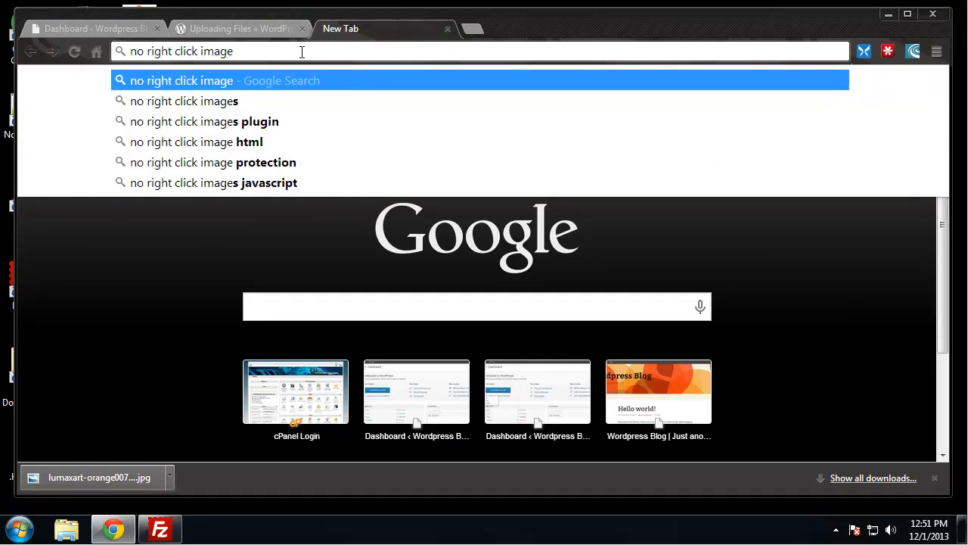
pyautogui.write('s wordpr')
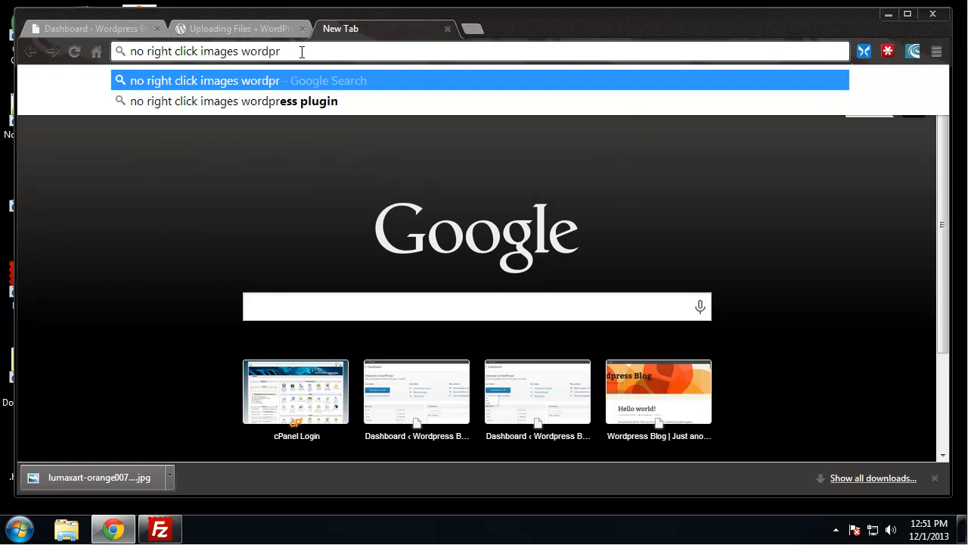
pyautogui.write('ess')
pyautogui.press('Return')
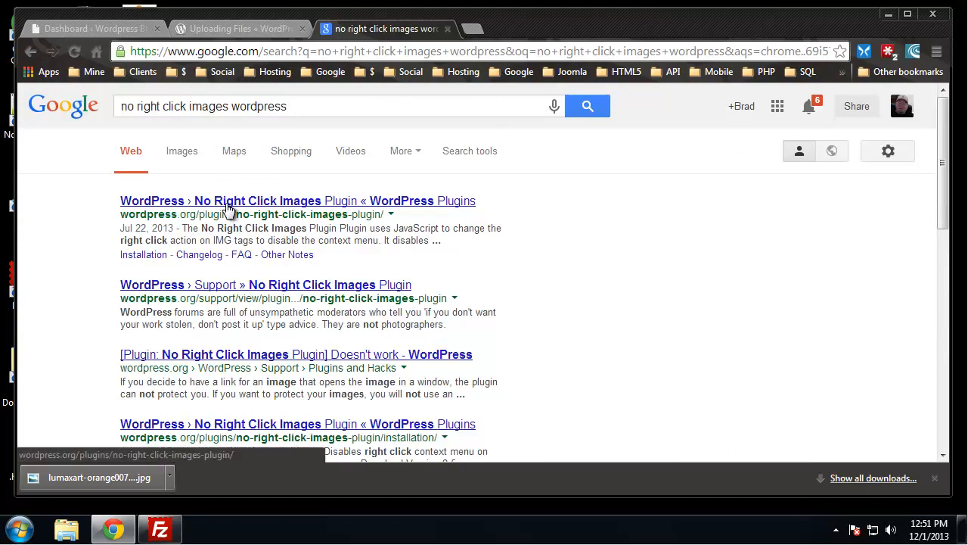
pyautogui.click(219, 202)
# - Read the plugin page's description, compatibility details and ratings
pyautogui.scroll(-5, 222, 328)
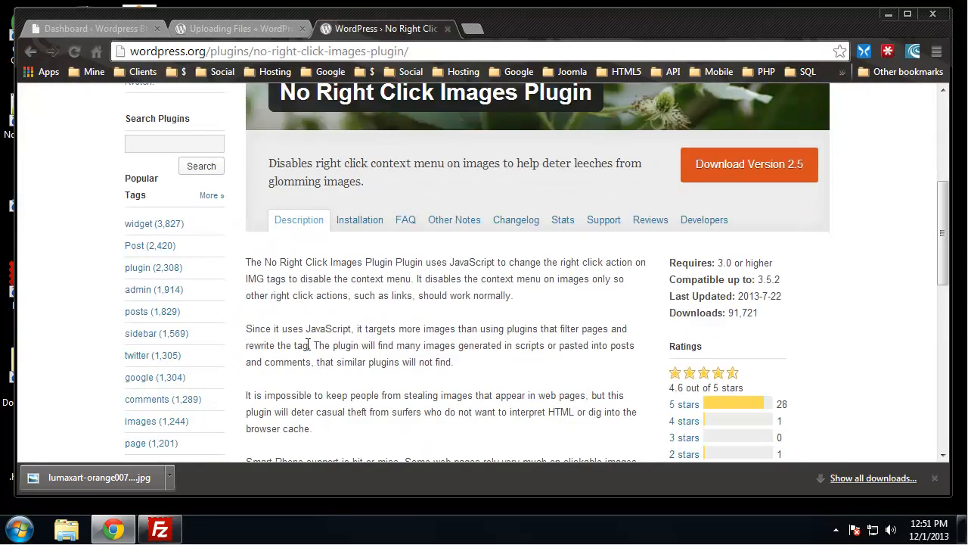
pyautogui.scroll(2, 307, 322)
pyautogui.scroll(-2, 346, 336)
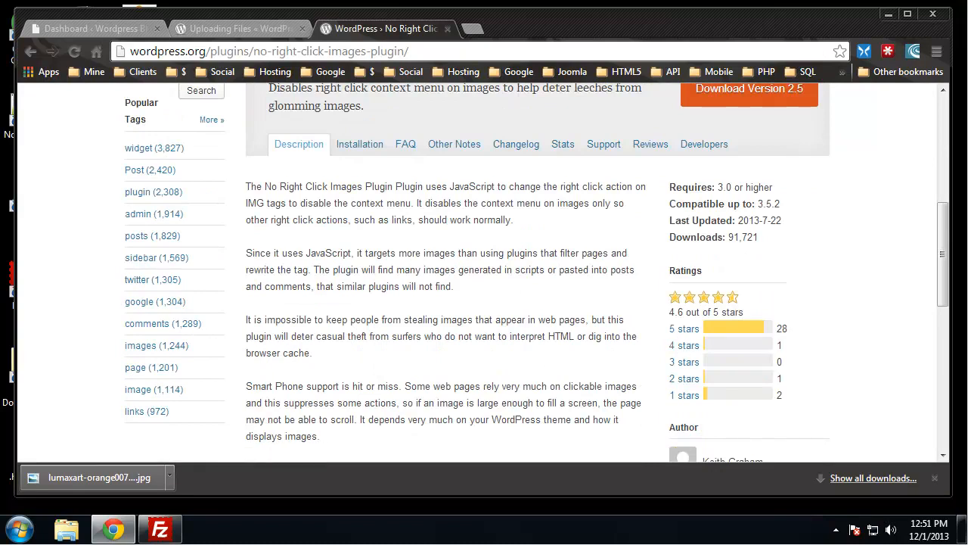
pyautogui.scroll(-1, 556, 268)
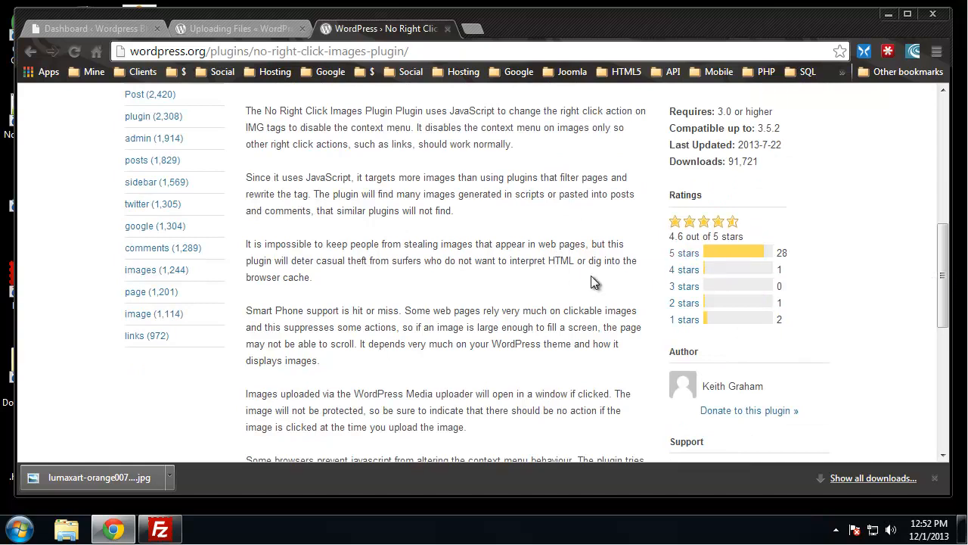
pyautogui.scroll(2, 592, 277)
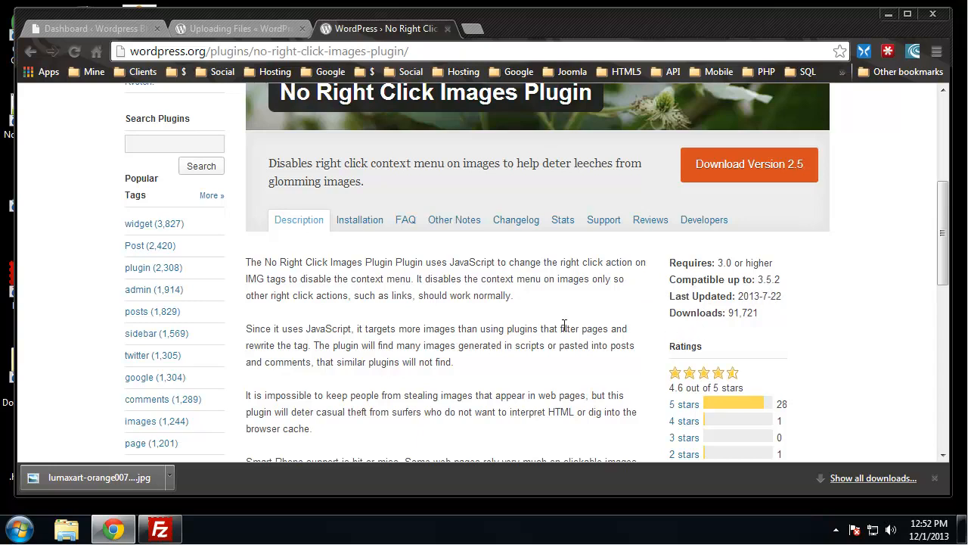
pyautogui.scroll(2, 522, 317)
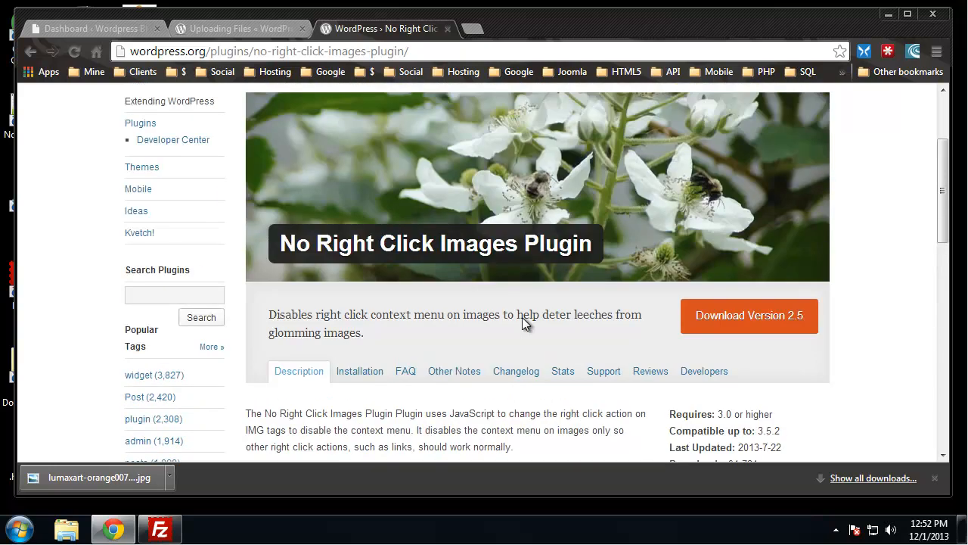
pyautogui.scroll(-1, 384, 263)
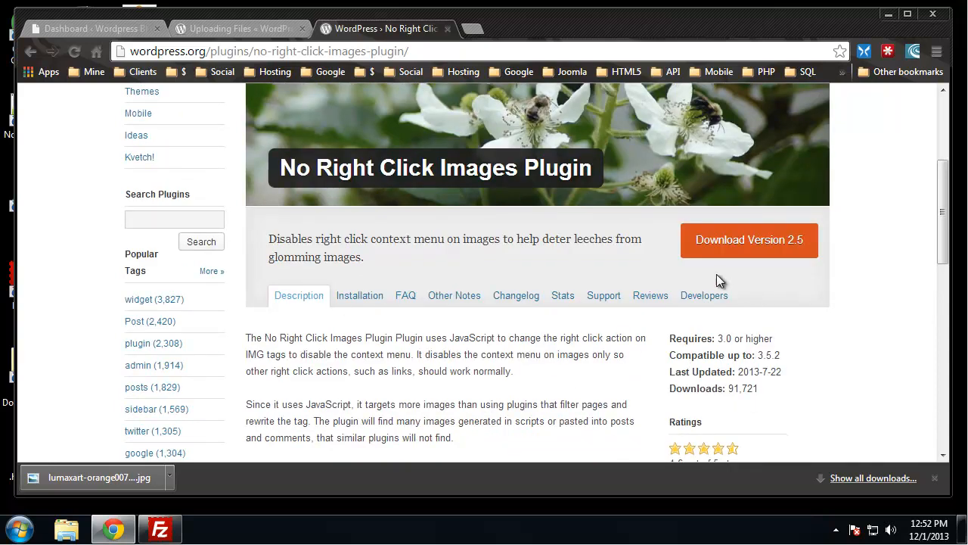
# - Download version 2.5 of the plugin to the desktop as no-right-click-images-plugin.2.5.zip and open the archive in WinRAR
pyautogui.click(724, 254)
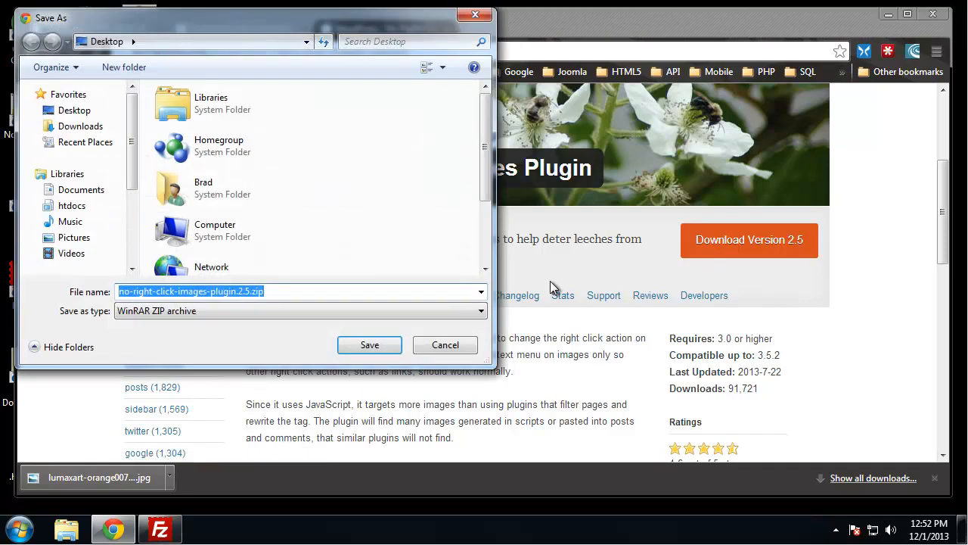
pyautogui.click(370, 345)
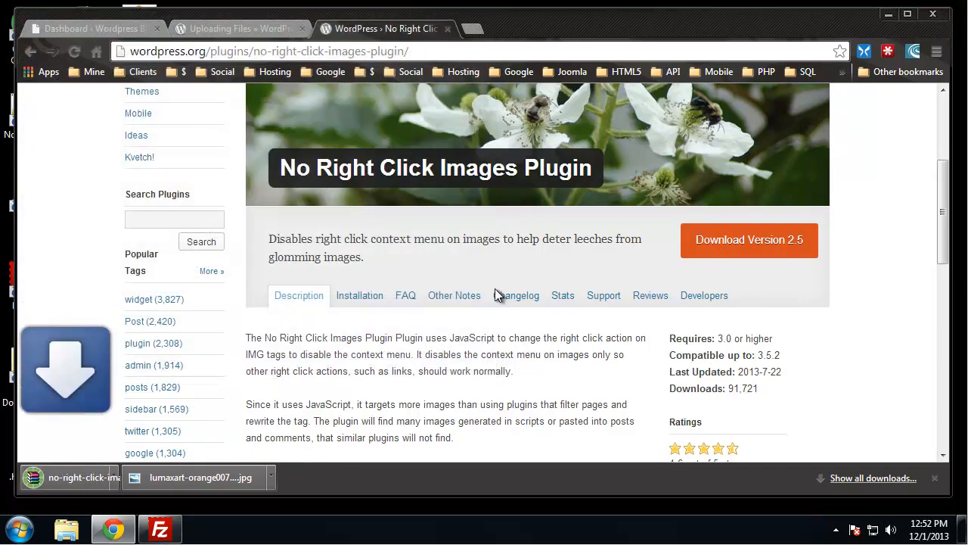
pyautogui.click(889, 15)
pyautogui.doubleClick(141, 116)
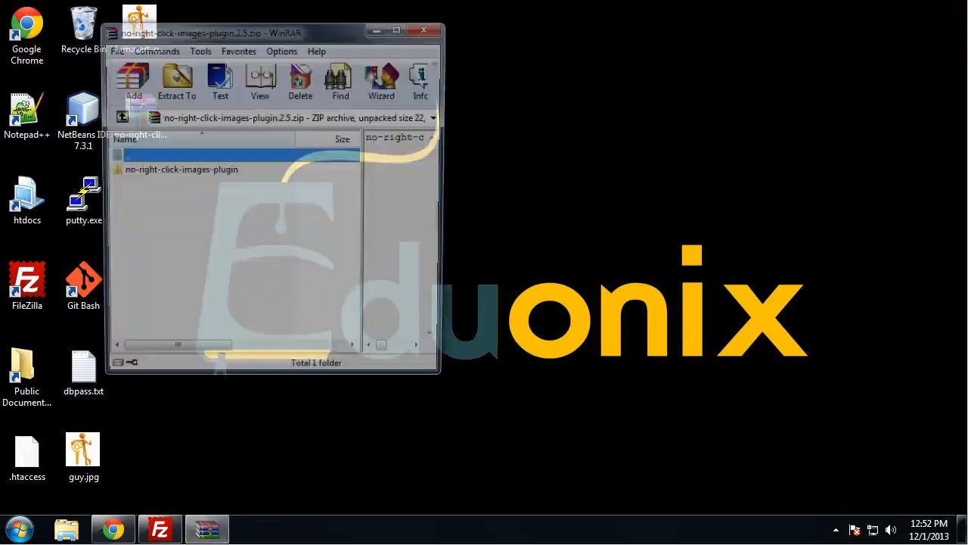
# - Switch to FileZilla and open the remote folder /public_html/blog/wp-content/plugins
pyautogui.click(159, 529)
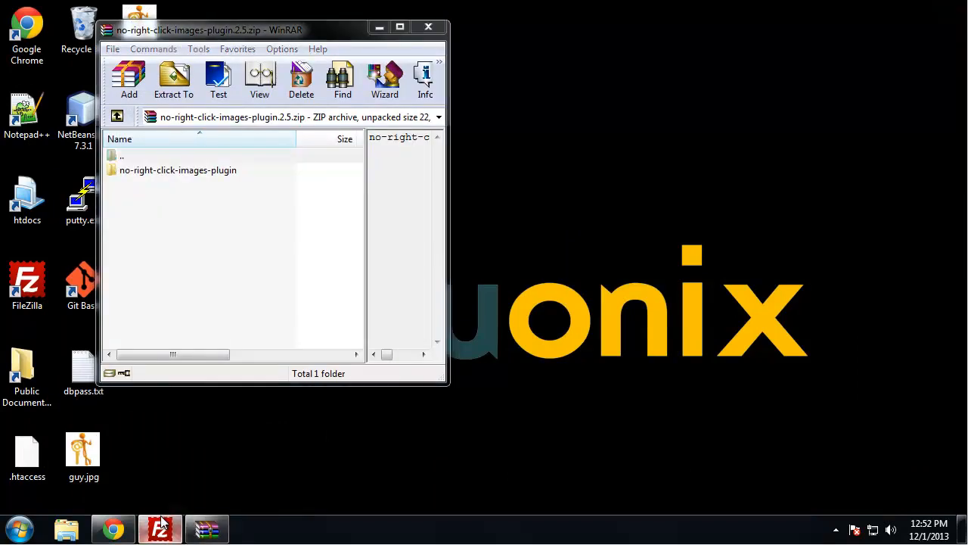
pyautogui.click(636, 299)
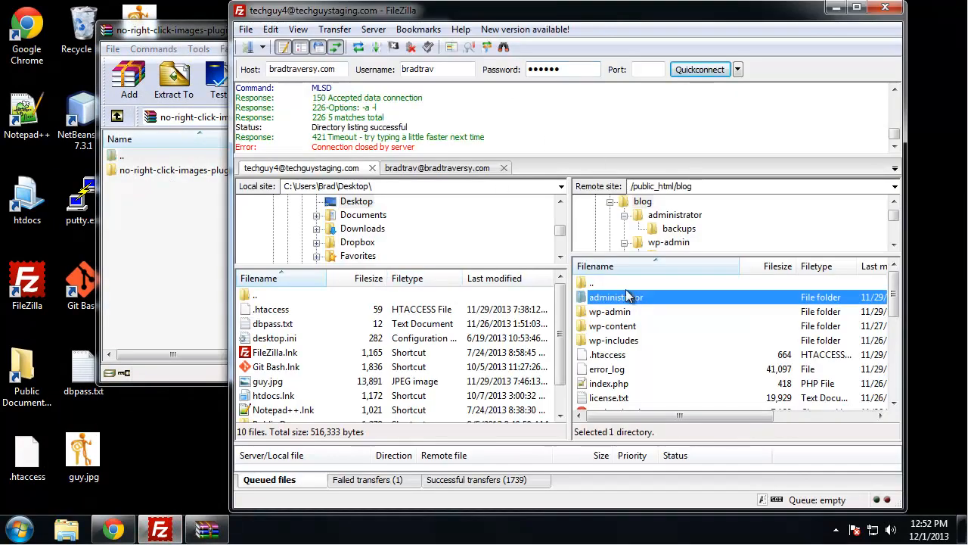
pyautogui.doubleClick(634, 326)
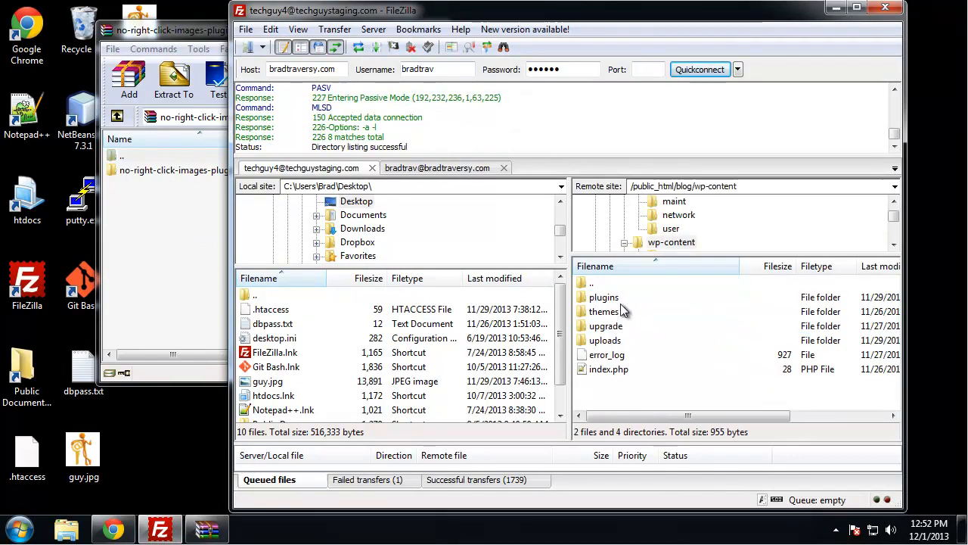
pyautogui.doubleClick(623, 298)
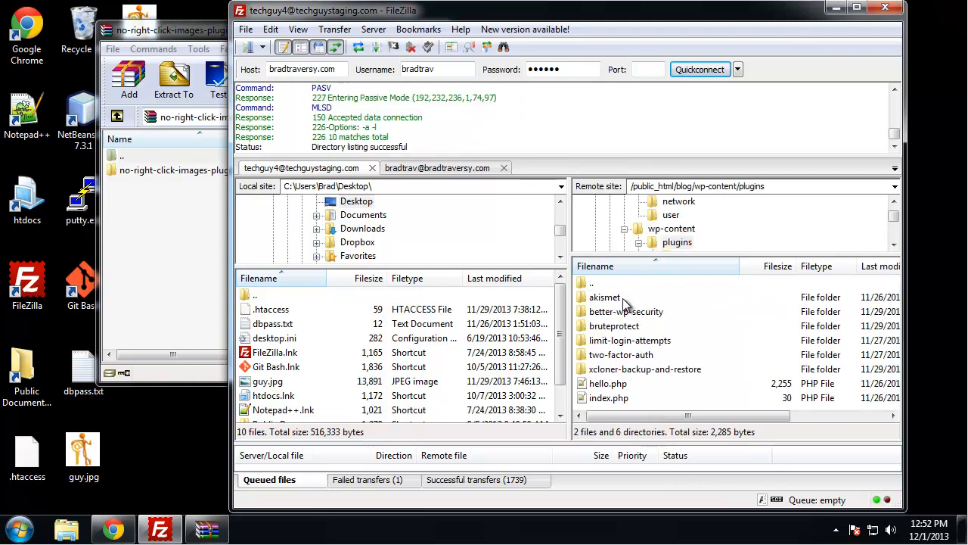
# - Upload the no-right-click-images-plugin folder from the archive into the remote plugins directory, and close WinRAR
pyautogui.click(217, 283)
pyautogui.moveTo(177, 170); pyautogui.dragTo(635, 396)
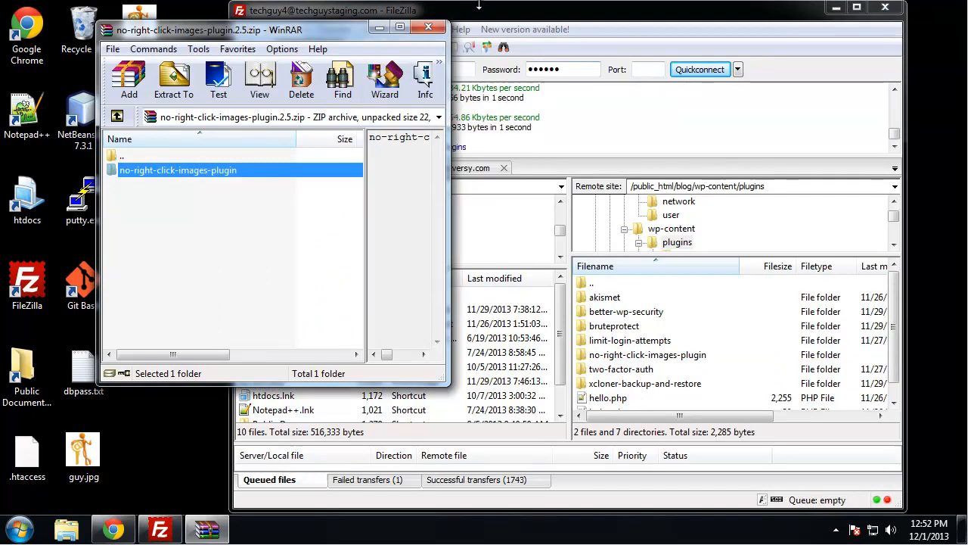
pyautogui.click(543, 88)
pyautogui.click(182, 36)
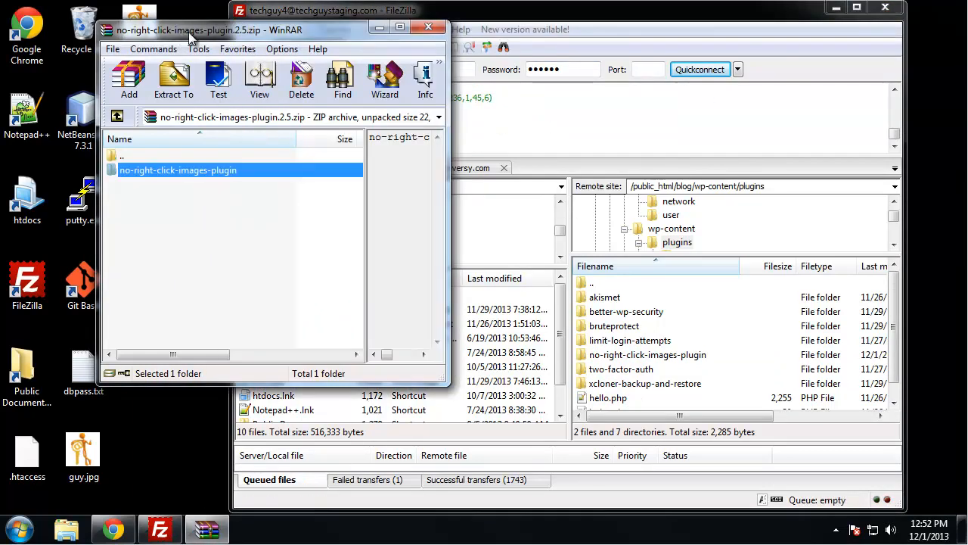
pyautogui.click(436, 28)
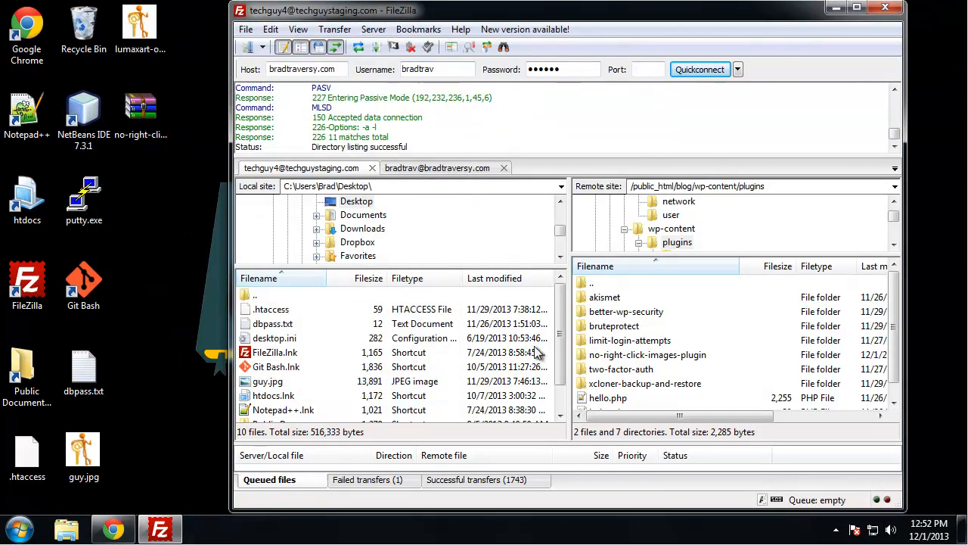
pyautogui.scroll(-1, 590, 404)
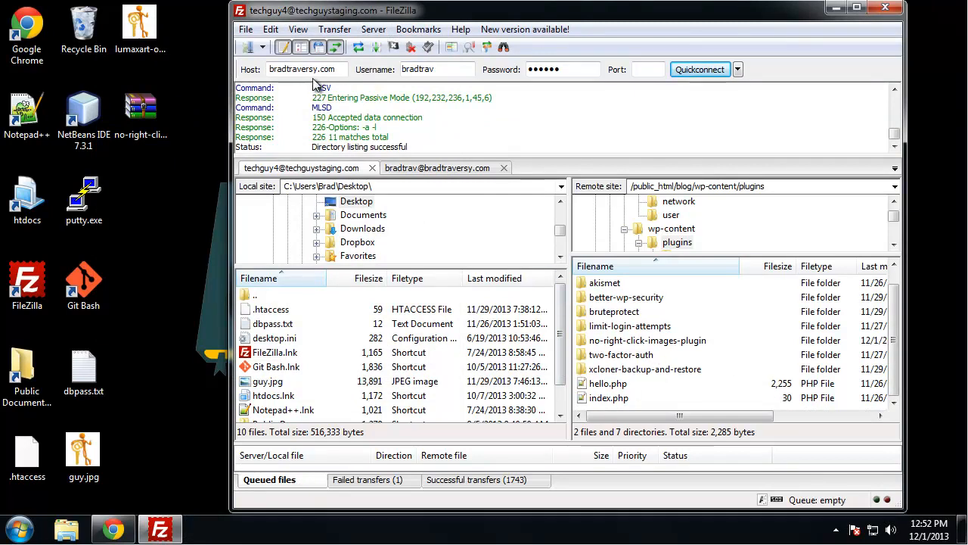
# - Switch back to Chrome and bring up the WordPress admin dashboard
pyautogui.click(114, 529)
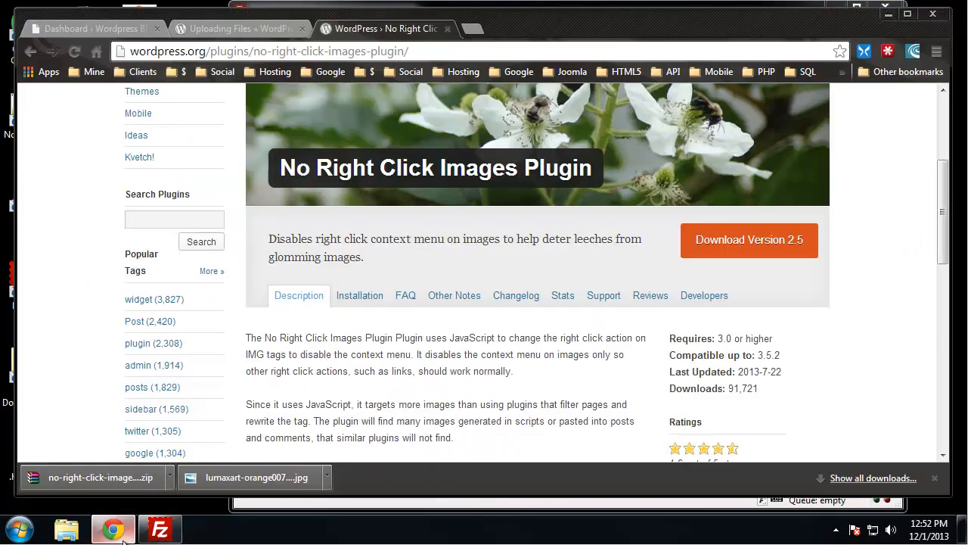
pyautogui.click(120, 29)
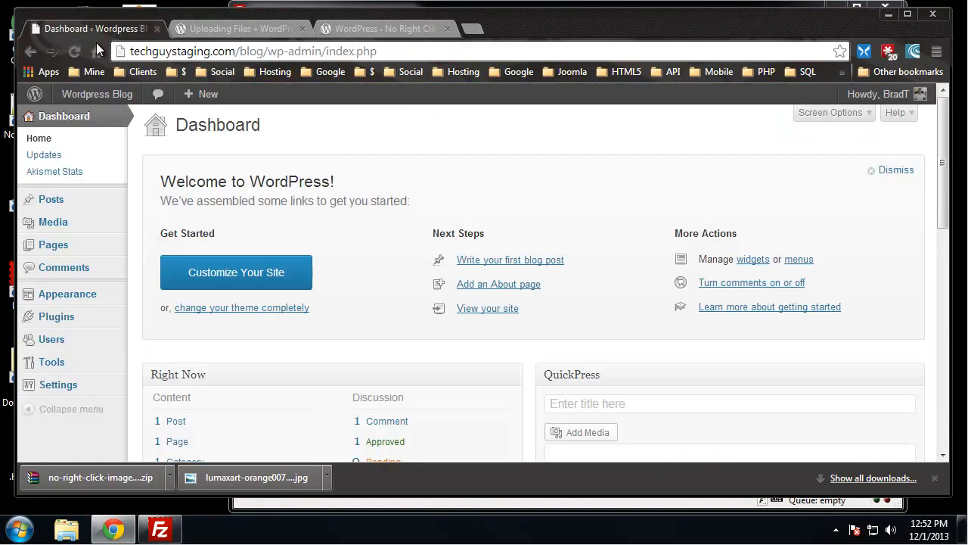
pyautogui.scroll(-1, 164, 187)
pyautogui.scroll(1, 165, 187)
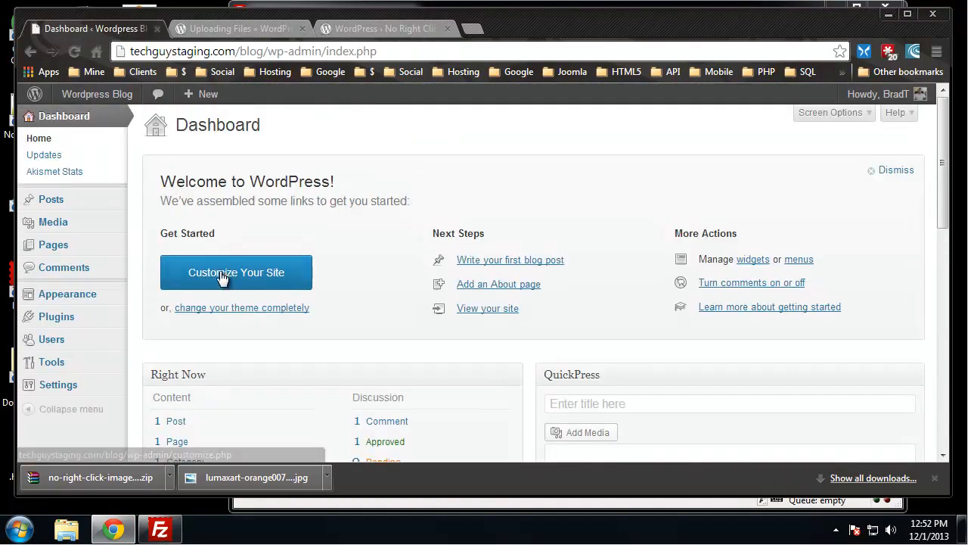
# - Activate the No Right Click Images Plugin from the blog's list of installed plugins
pyautogui.moveTo(121, 401)
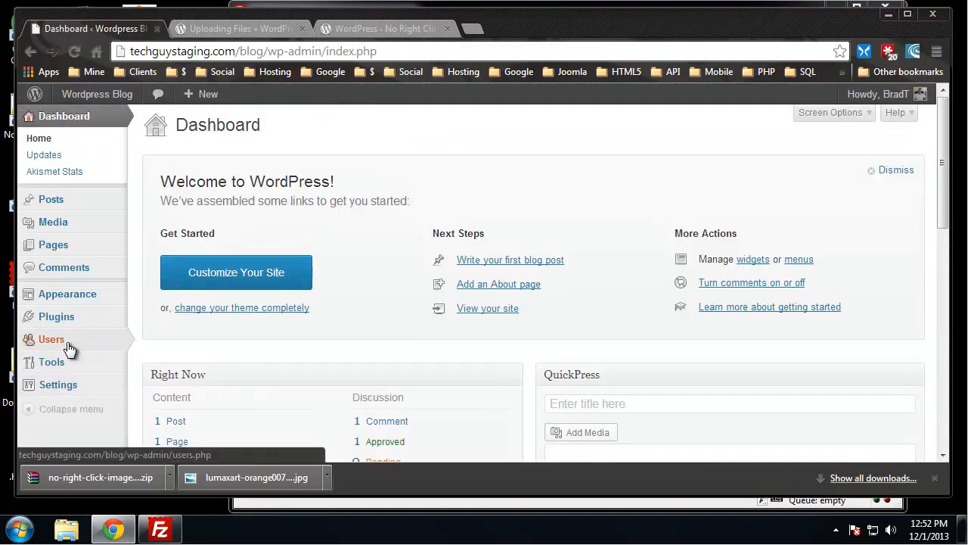
pyautogui.click(55, 317)
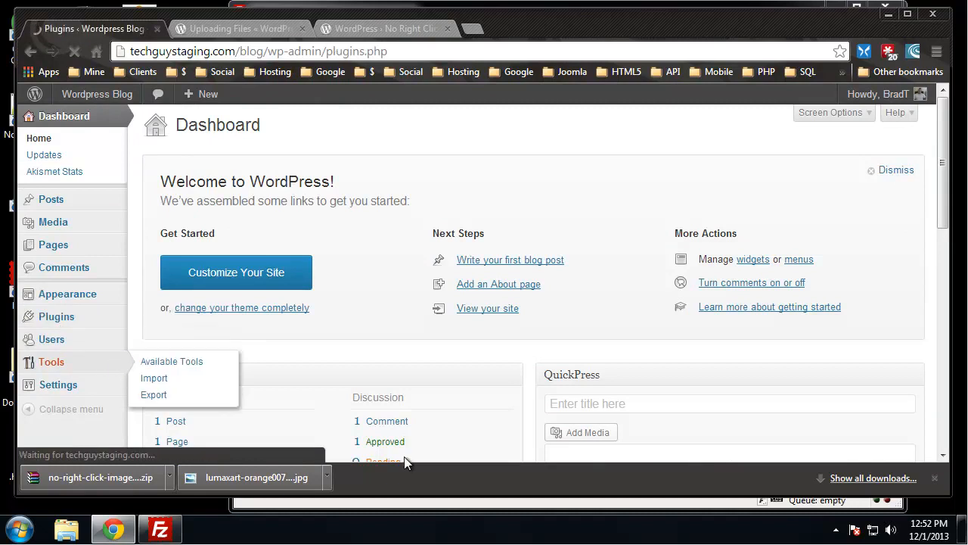
pyautogui.scroll(-4, 756, 431)
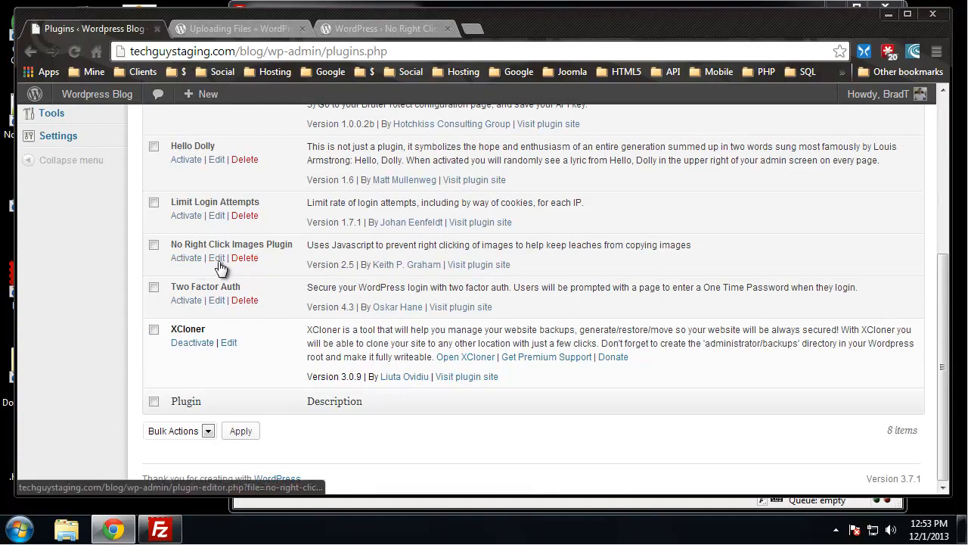
pyautogui.click(194, 262)
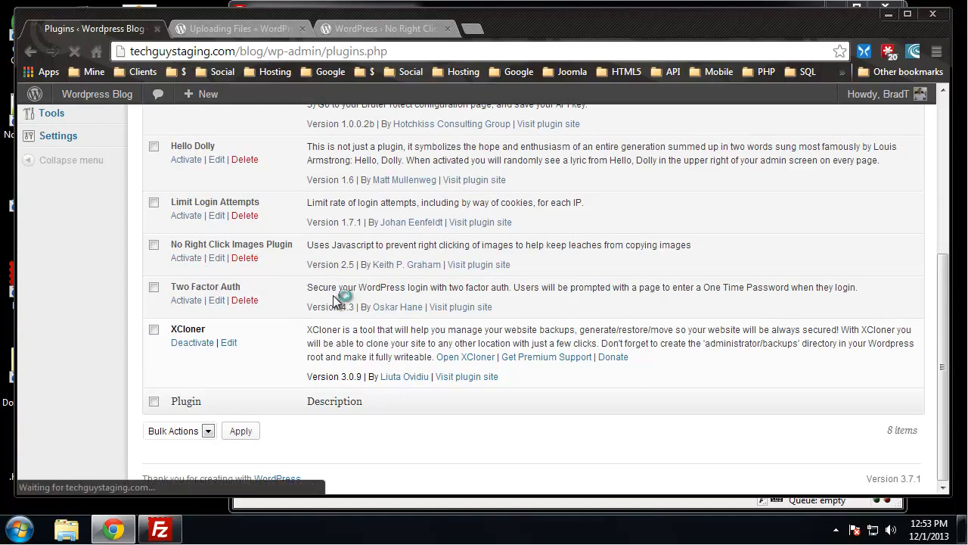
# - Open the No Right Click Images settings page and review its options for image replacement, drag and drop, logged-in users and smartphones
pyautogui.scroll(-2, 346, 276)
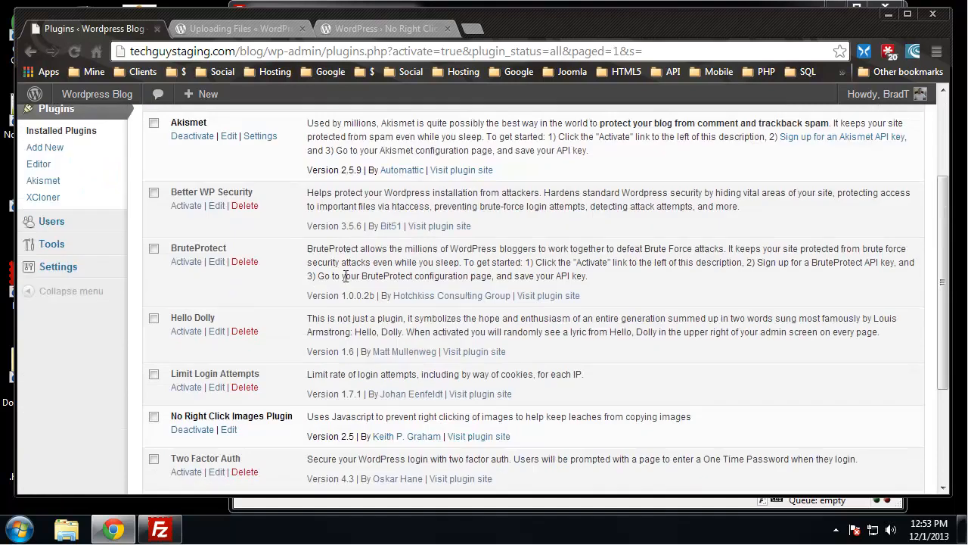
pyautogui.scroll(1, 346, 276)
pyautogui.moveTo(34, 350)
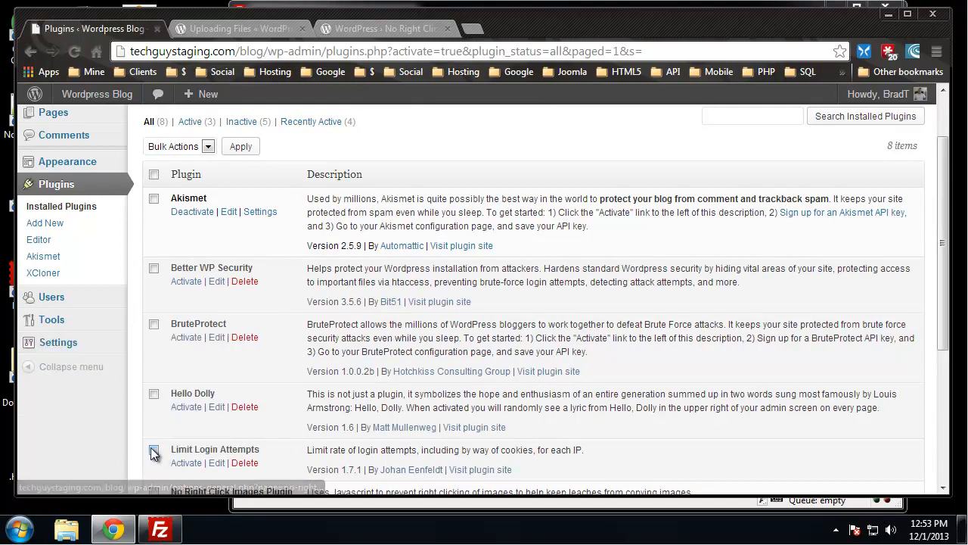
pyautogui.moveTo(76, 345)
pyautogui.click(214, 442)
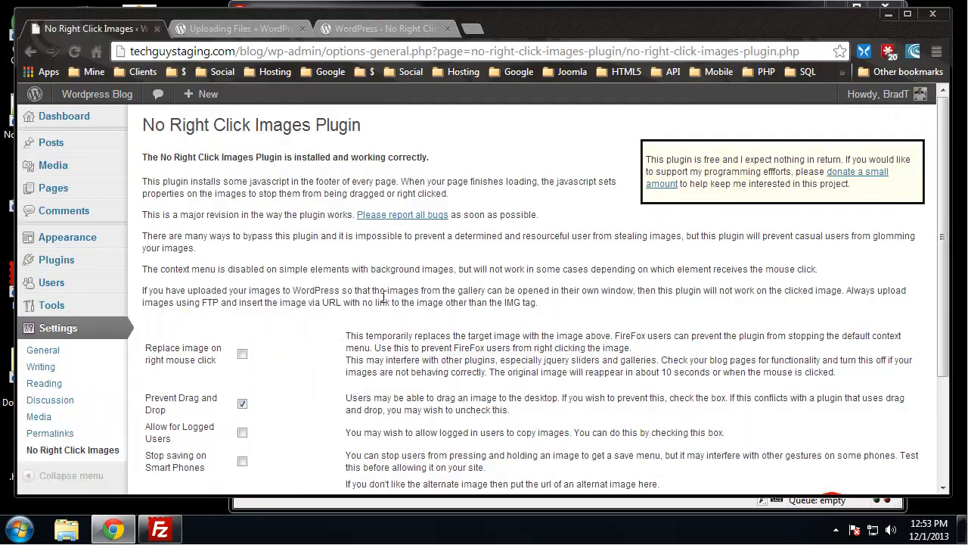
pyautogui.scroll(-1, 382, 299)
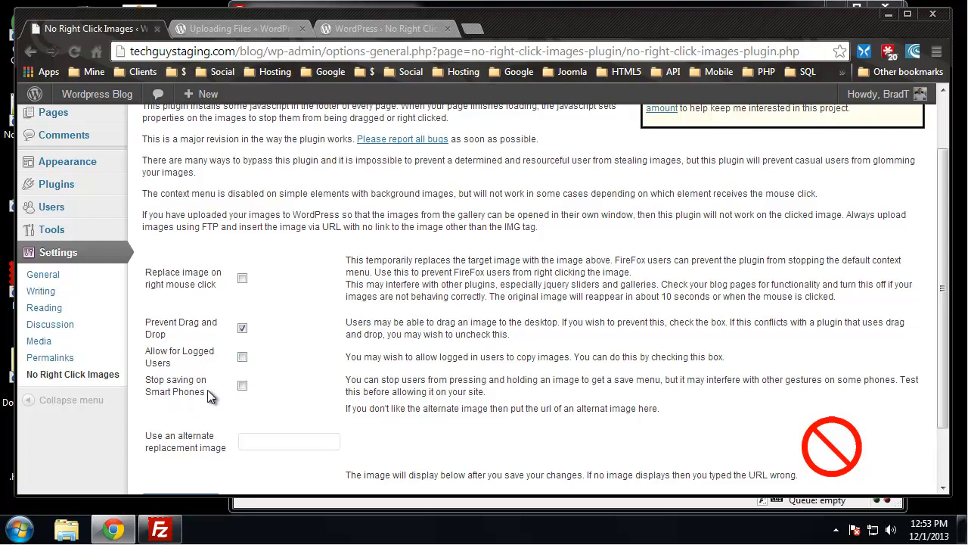
pyautogui.scroll(1, 302, 375)
pyautogui.scroll(-2, 223, 400)
pyautogui.scroll(2, 224, 400)
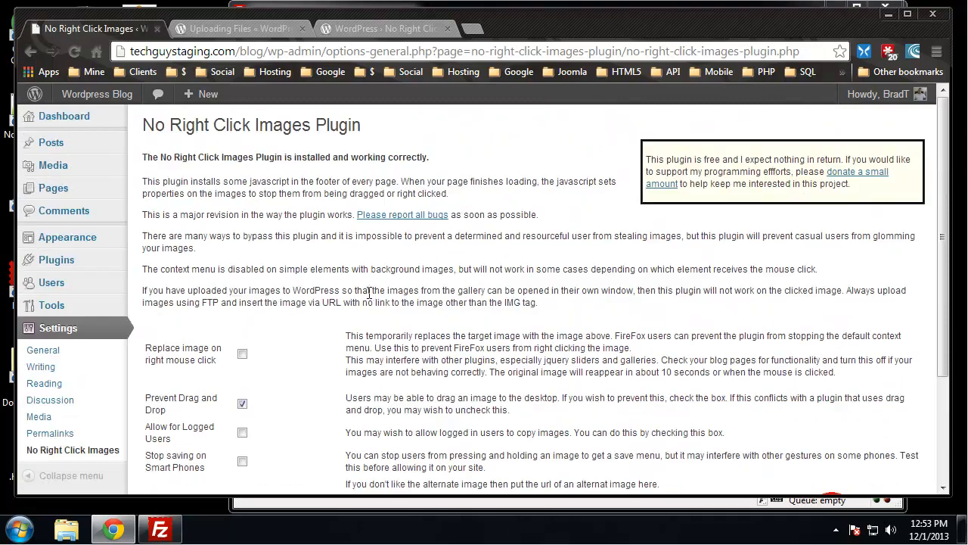
# - Open the blog's public site in a new browser tab and switch to it
pyautogui.moveTo(72, 95)
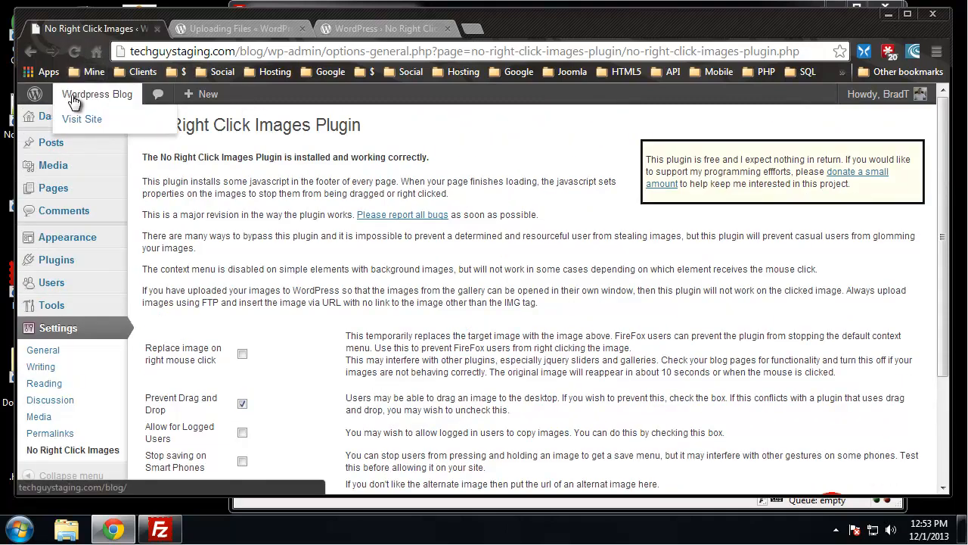
pyautogui.rightClick(76, 125)
pyautogui.click(76, 129)
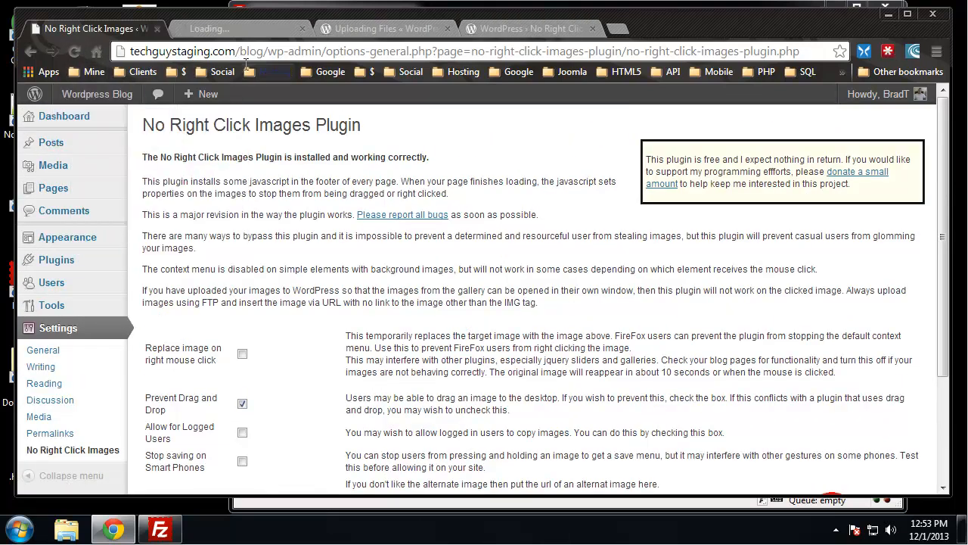
pyautogui.click(231, 30)
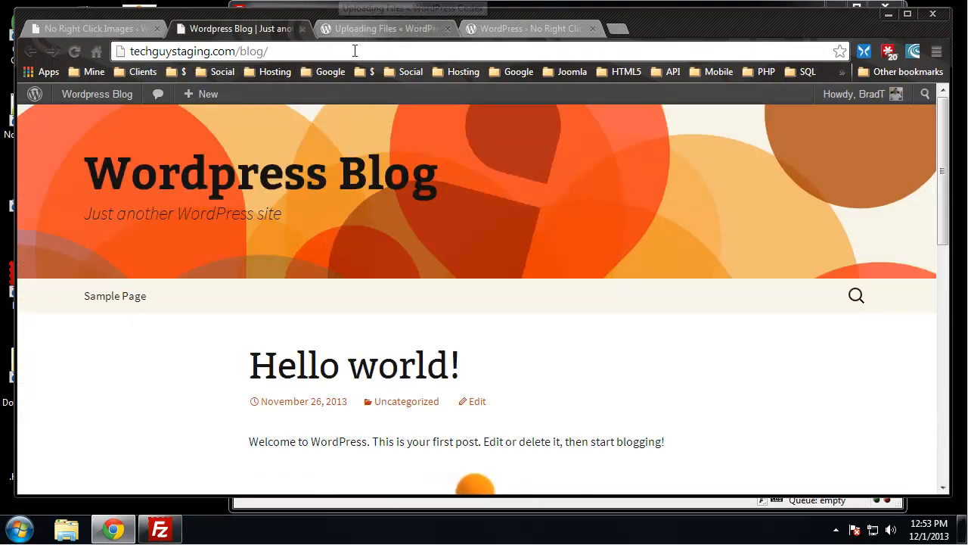
# - Examine the orange figure image in the Hello world! post, and test selecting the post's welcome text before clearing the selection
pyautogui.scroll(-3, 371, 192)
pyautogui.scroll(-2, 280, 168)
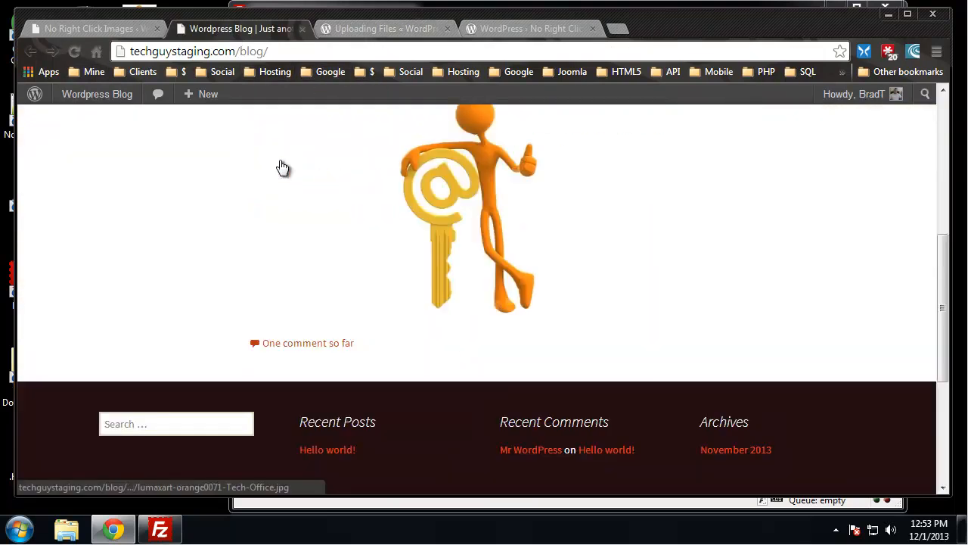
pyautogui.scroll(2, 280, 168)
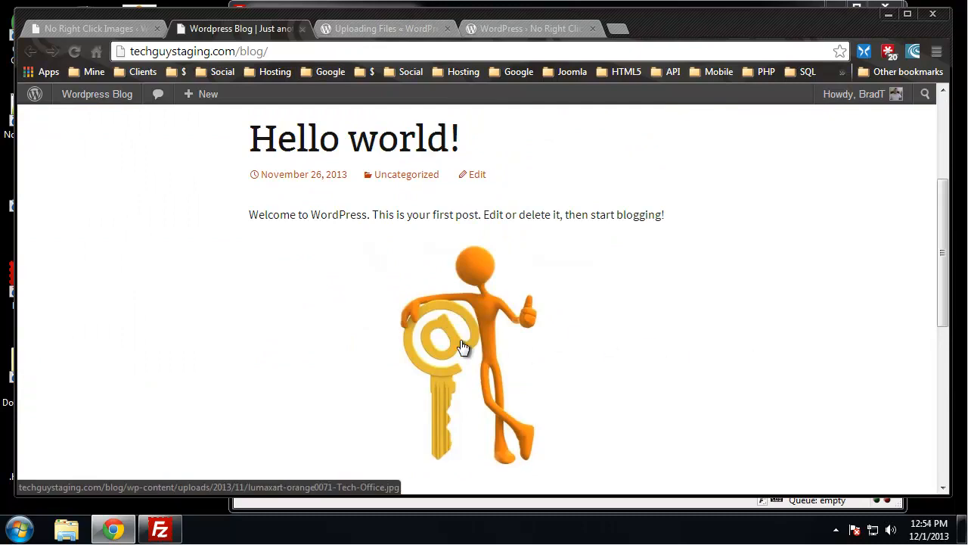
pyautogui.scroll(-2, 203, 294)
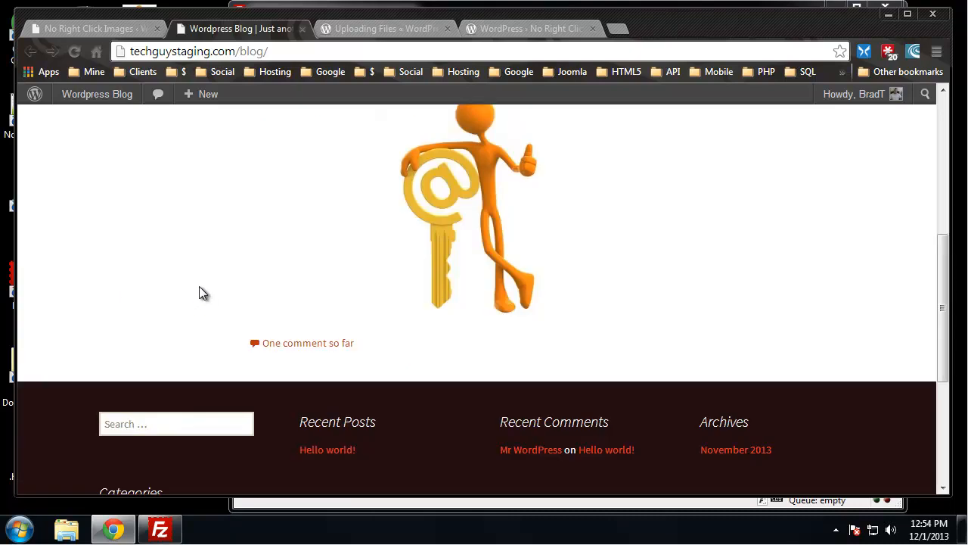
pyautogui.scroll(3, 201, 292)
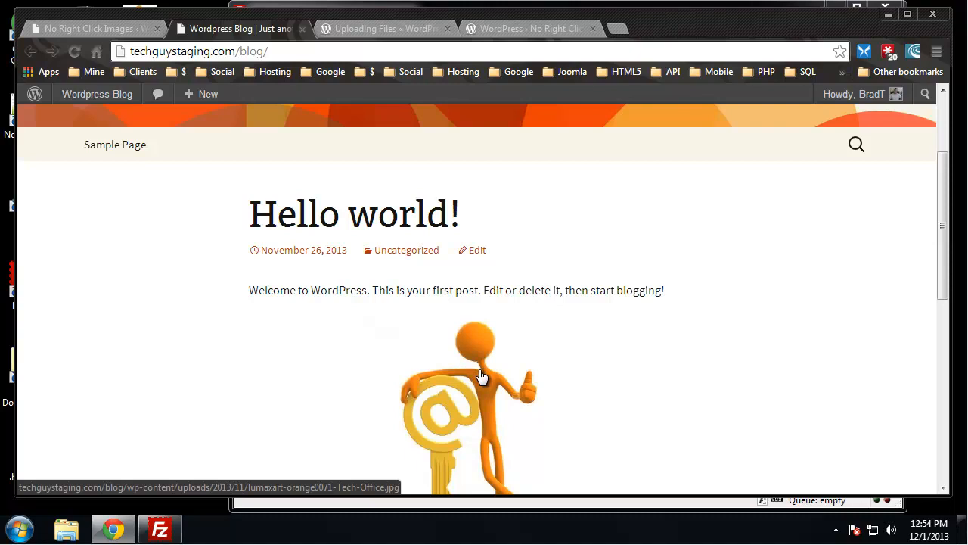
pyautogui.moveTo(333, 290); pyautogui.dragTo(613, 290)
pyautogui.click(293, 288)
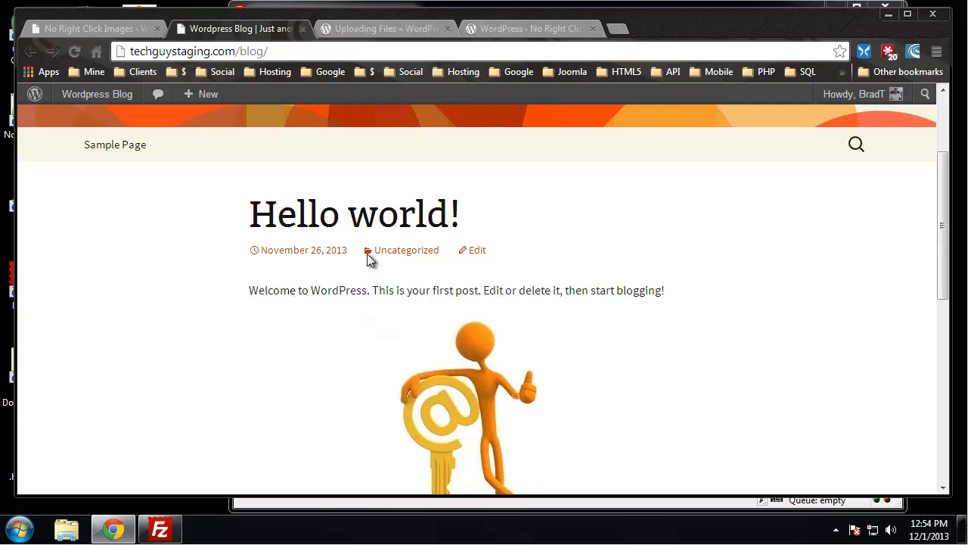